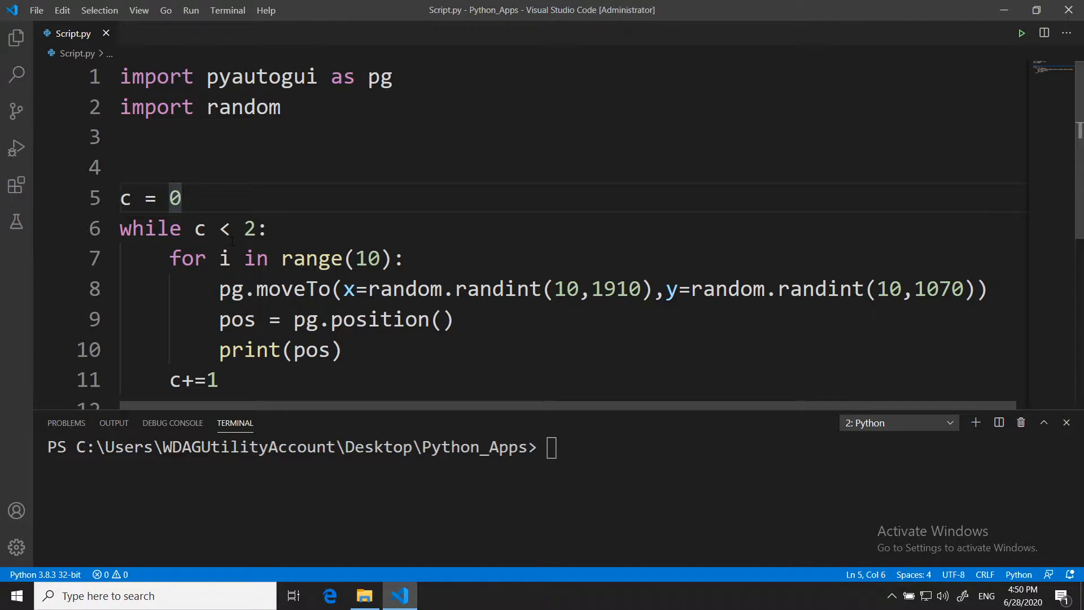
- Look over the whole mouse-moving code in Script.py and run the Python file in the terminal
scroll(336, 157, down, 1)
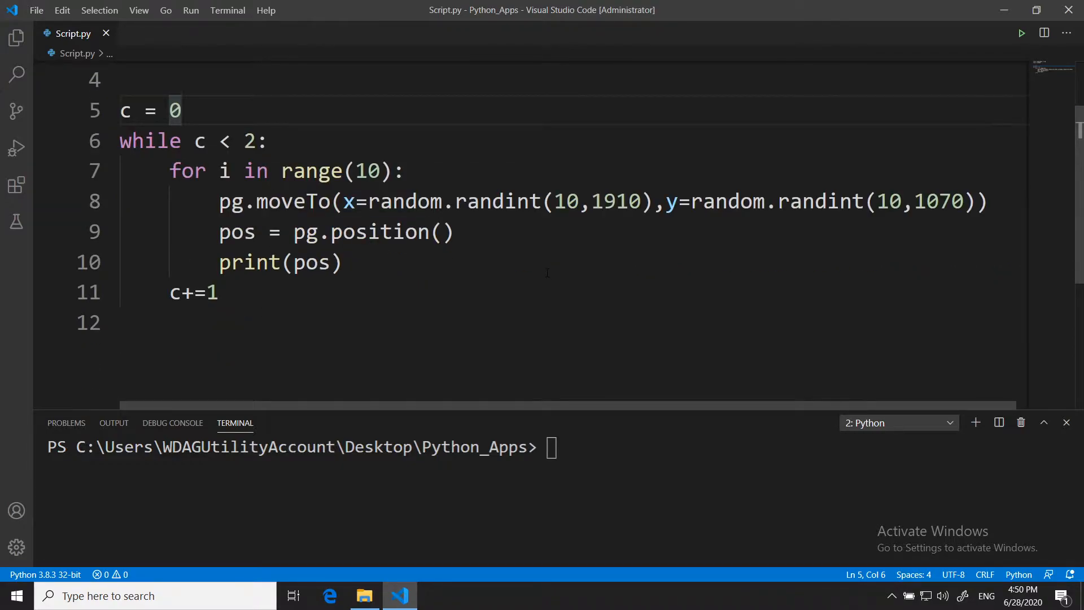
scroll(534, 293, up, 1)
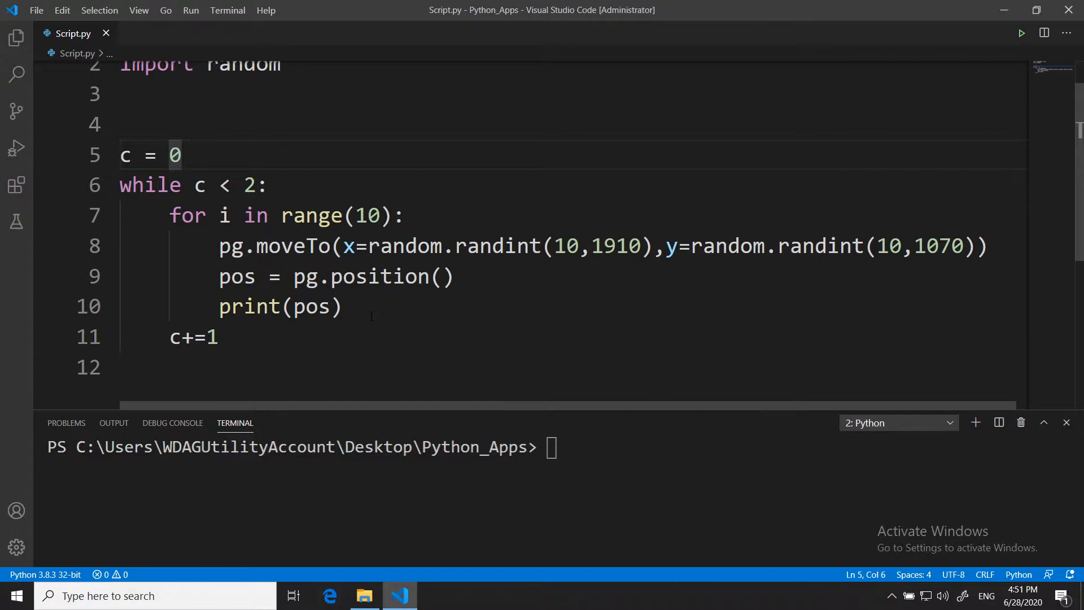
scroll(371, 316, up, 1)
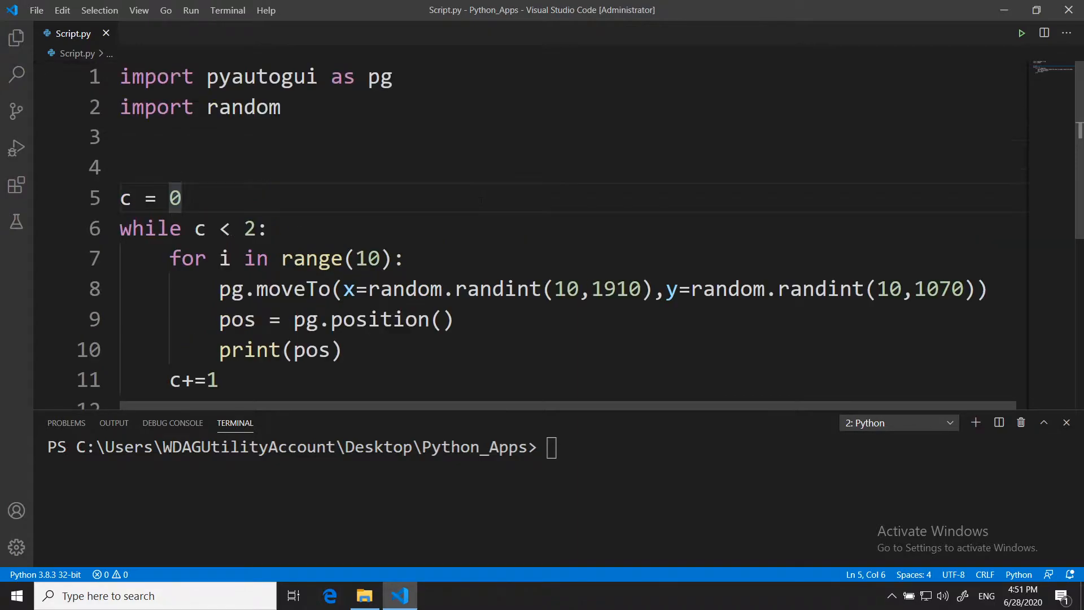
right_click(468, 144)
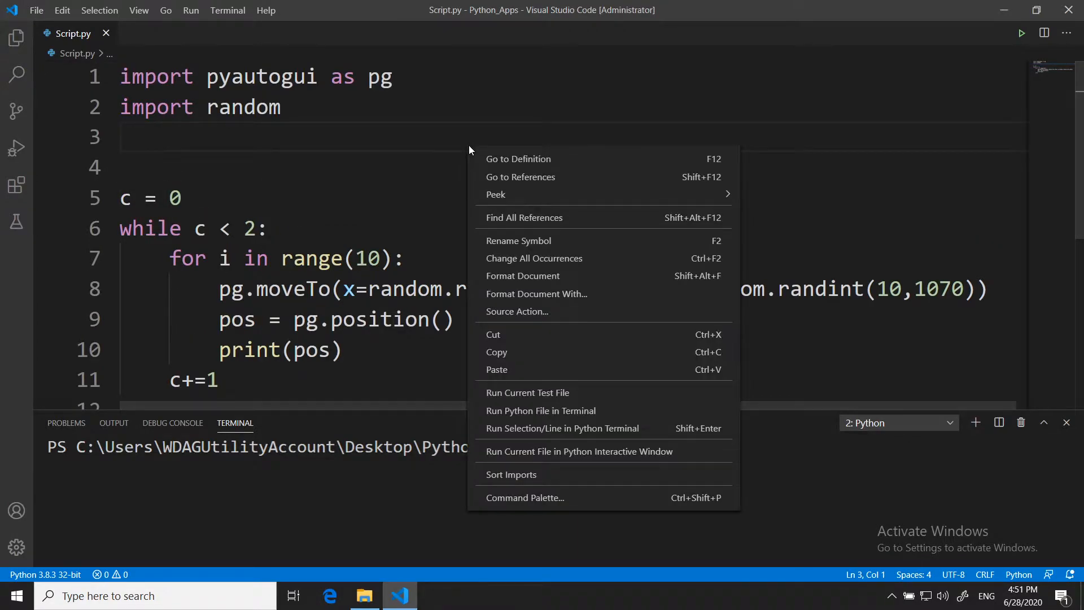
click(586, 411)
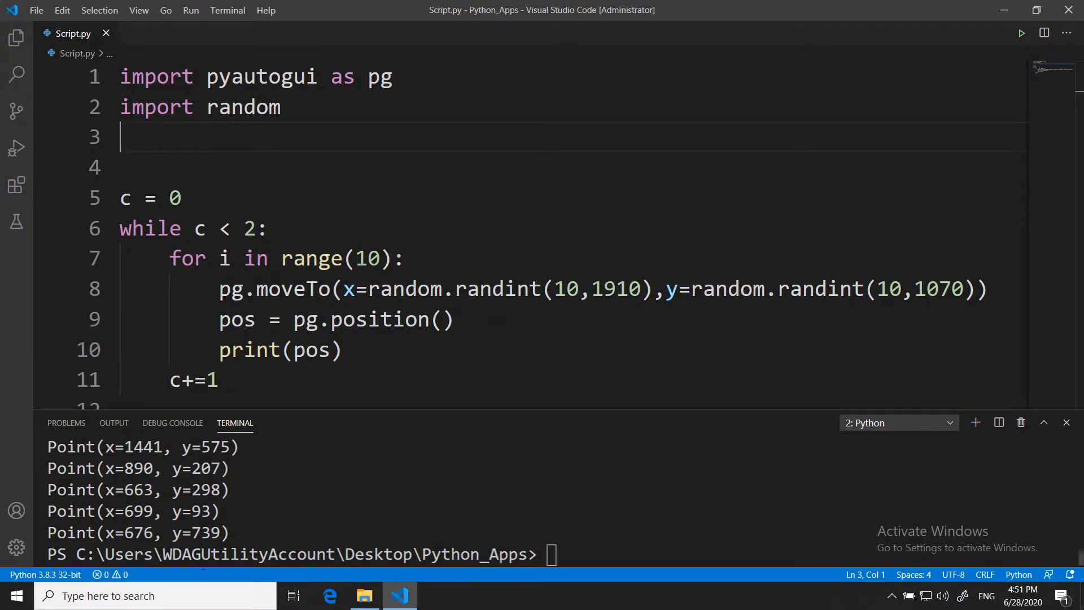
- Review the mouse positions printed in the terminal and clear its output with the cls command
scroll(171, 518, up, 3)
scroll(170, 518, down, 3)
click(576, 540)
text(cls)
key(Return)
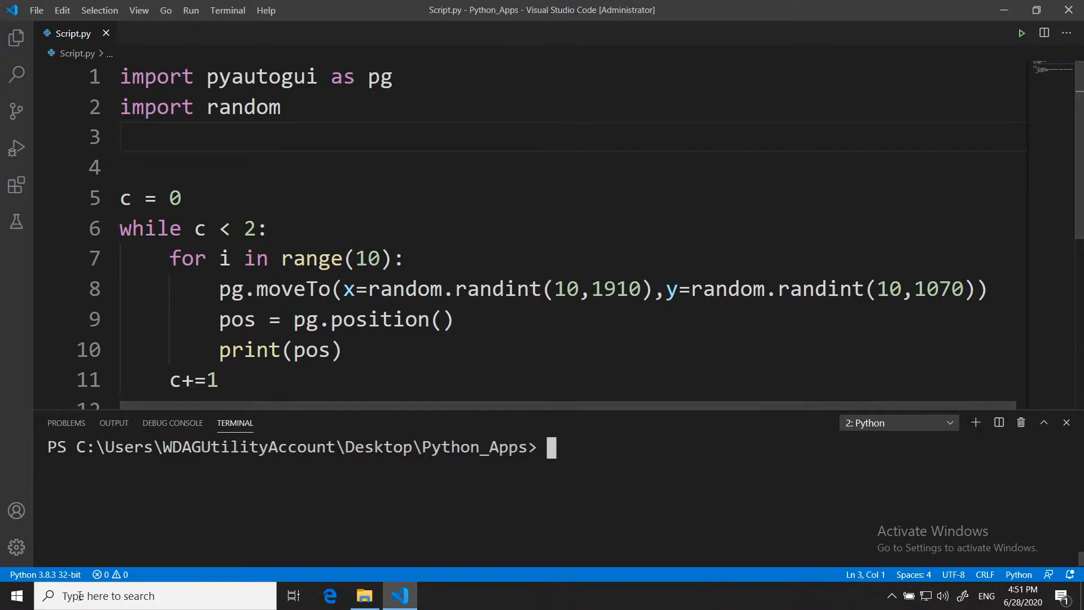
- Search Windows for "task" and open Task Scheduler
click(170, 598)
text(tas)
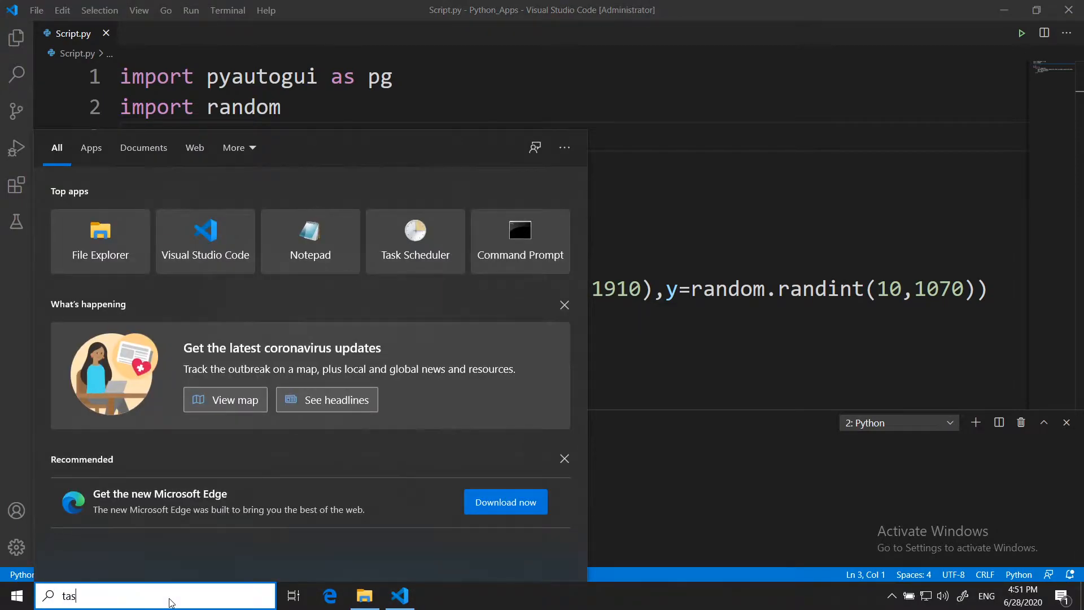
text(k)
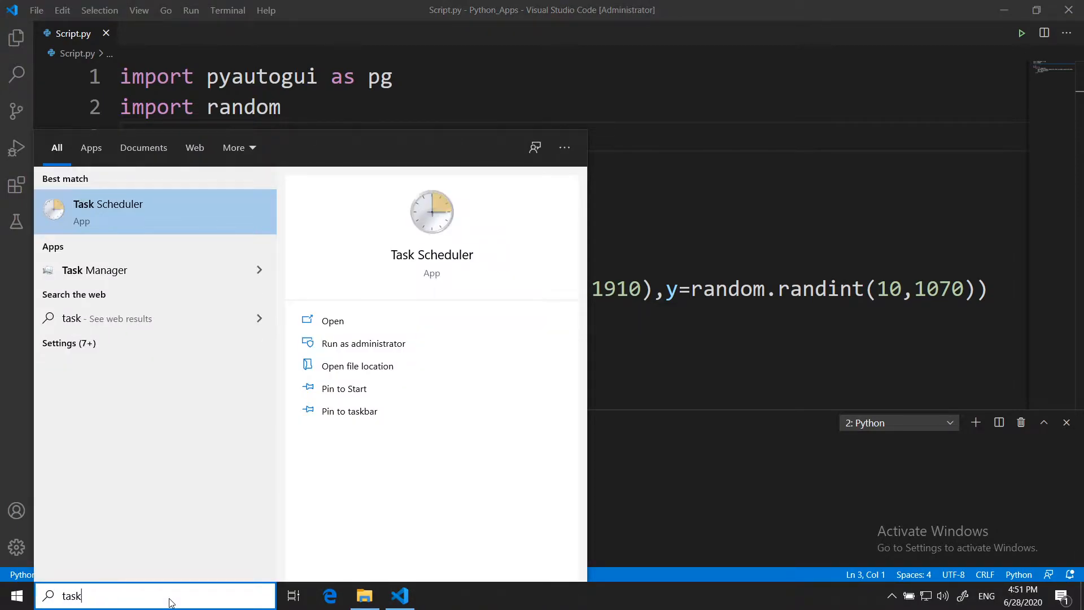
click(155, 220)
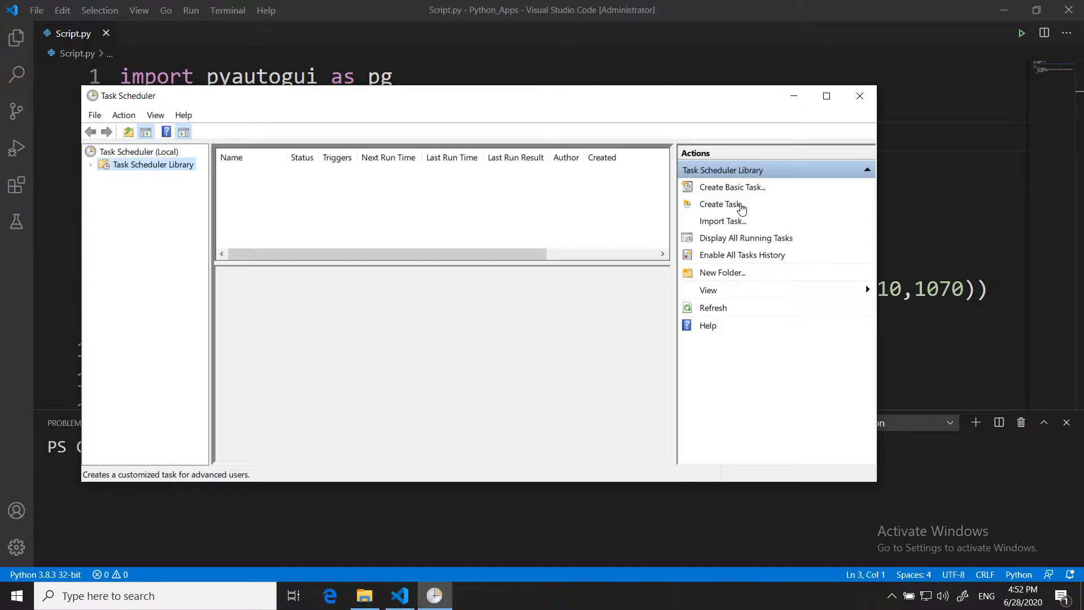
- Start a new full task in the Task Scheduler Library and name it Test
click(739, 206)
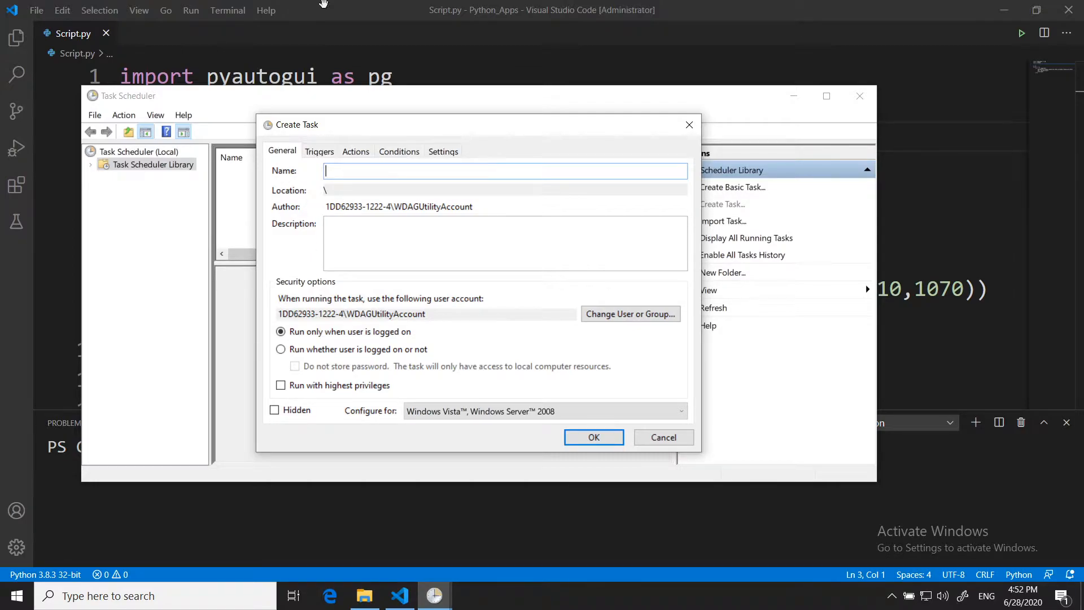
click(326, 152)
click(361, 154)
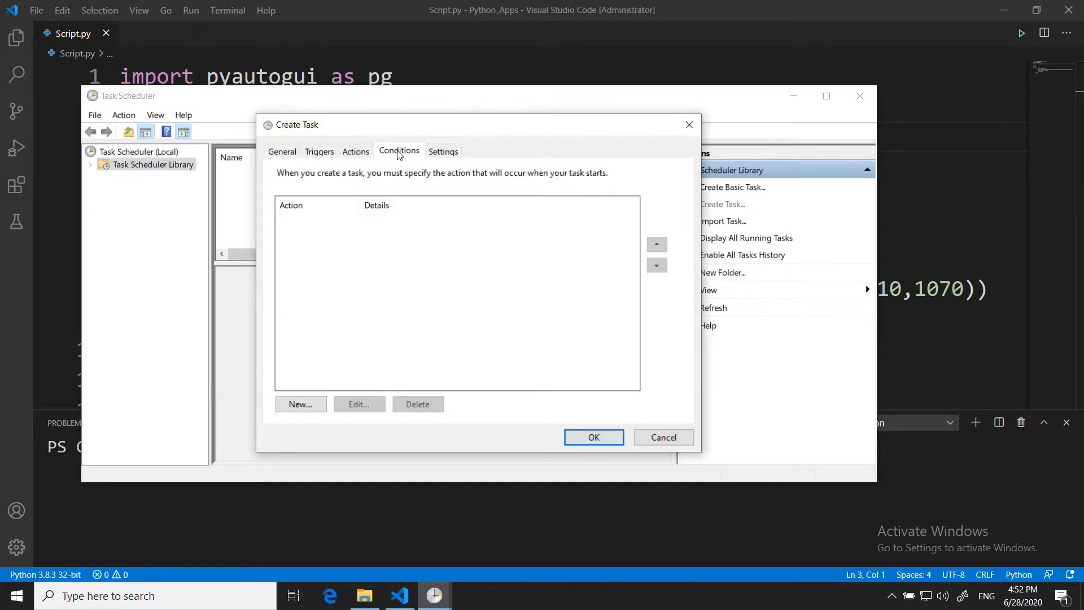
click(399, 151)
click(282, 152)
click(400, 172)
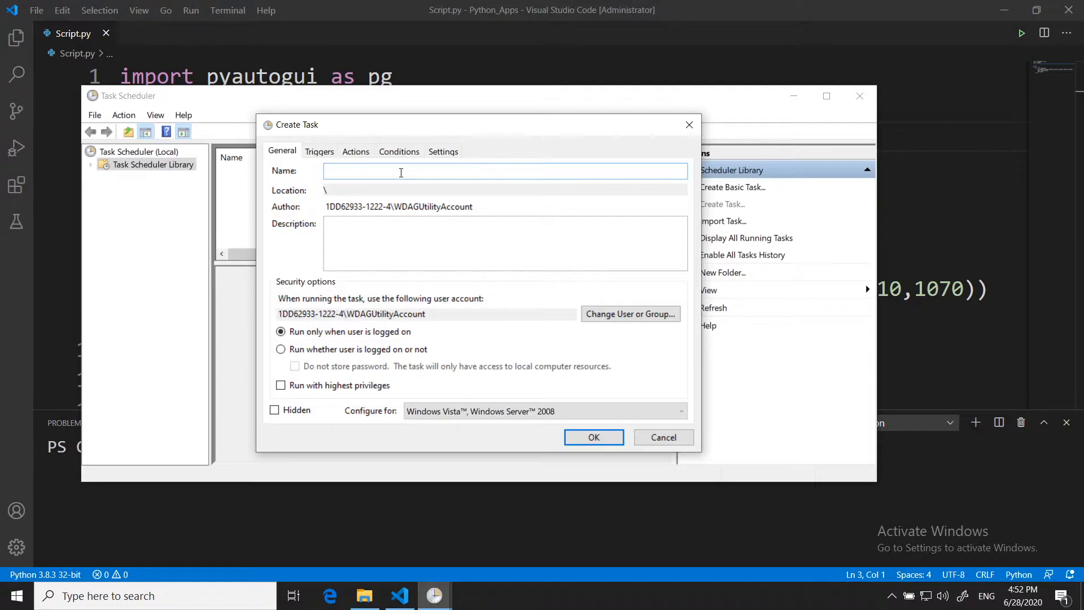
text(Test)
- Enter "First Automation of Python script" as the description of the Test task
click(429, 231)
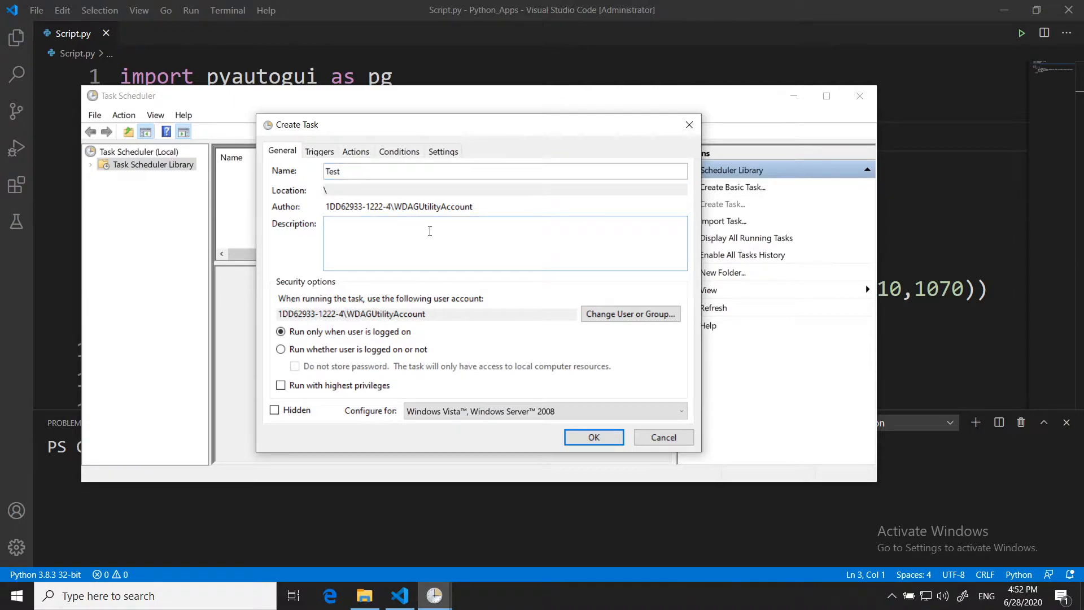
text(First Automation of Python script)
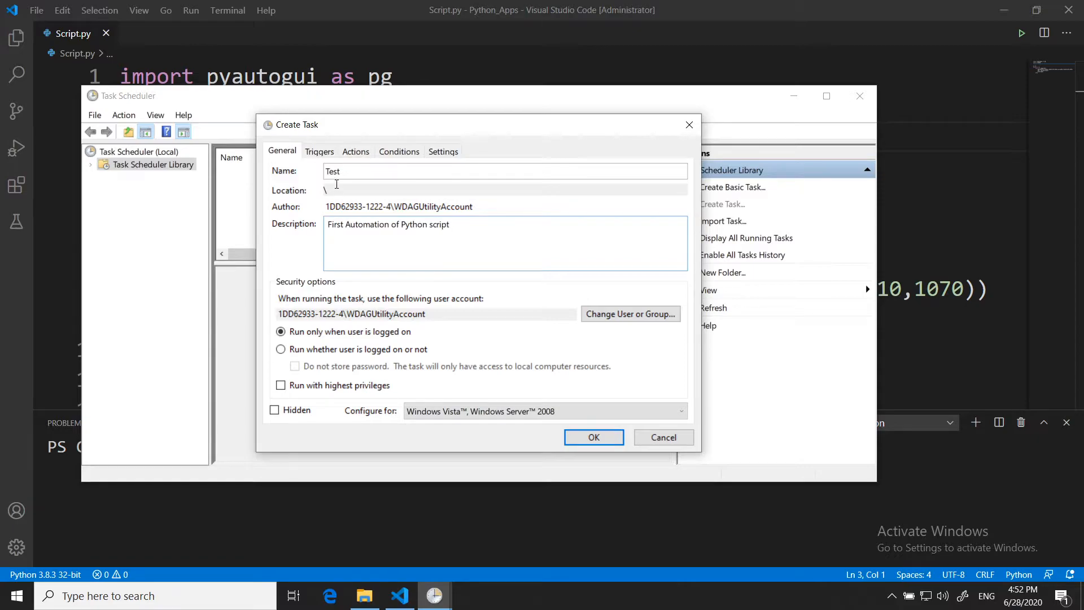
- Start a new action for the task that starts a program, with C:\Python\python.exe as the program
click(398, 152)
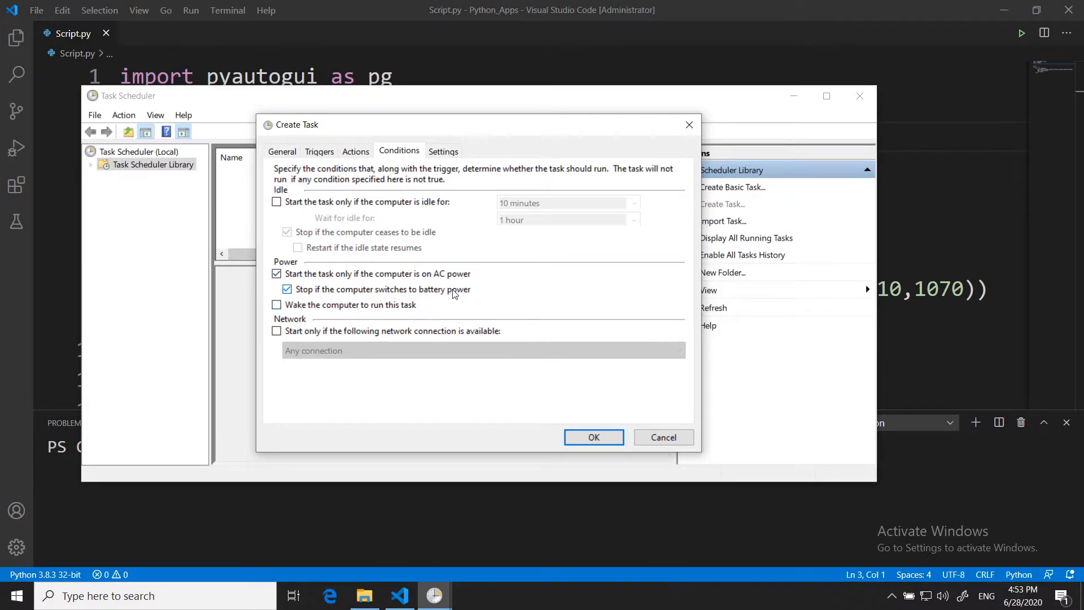
click(356, 153)
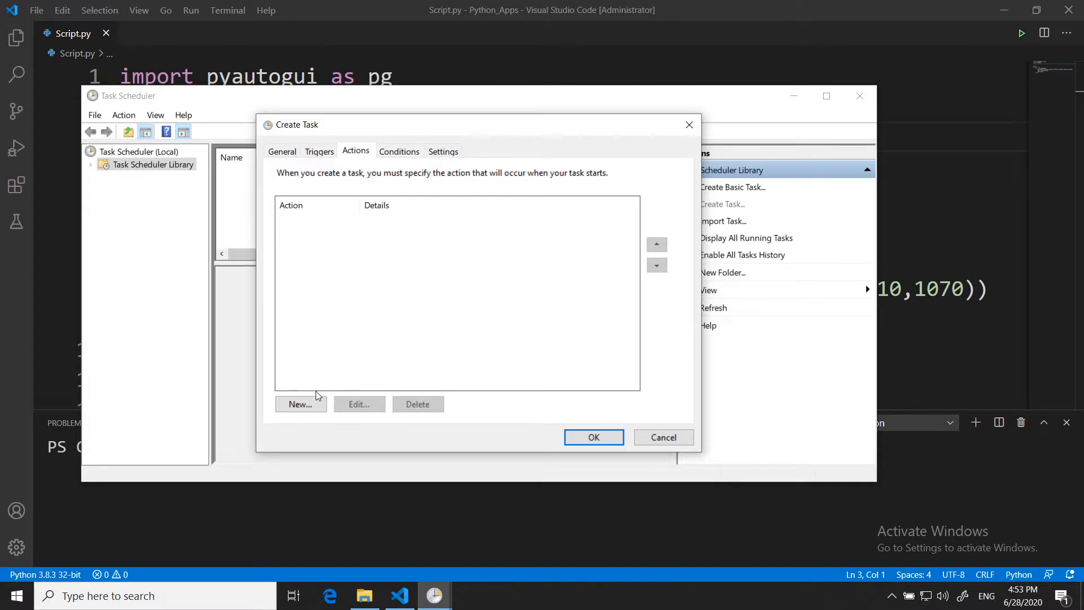
click(299, 404)
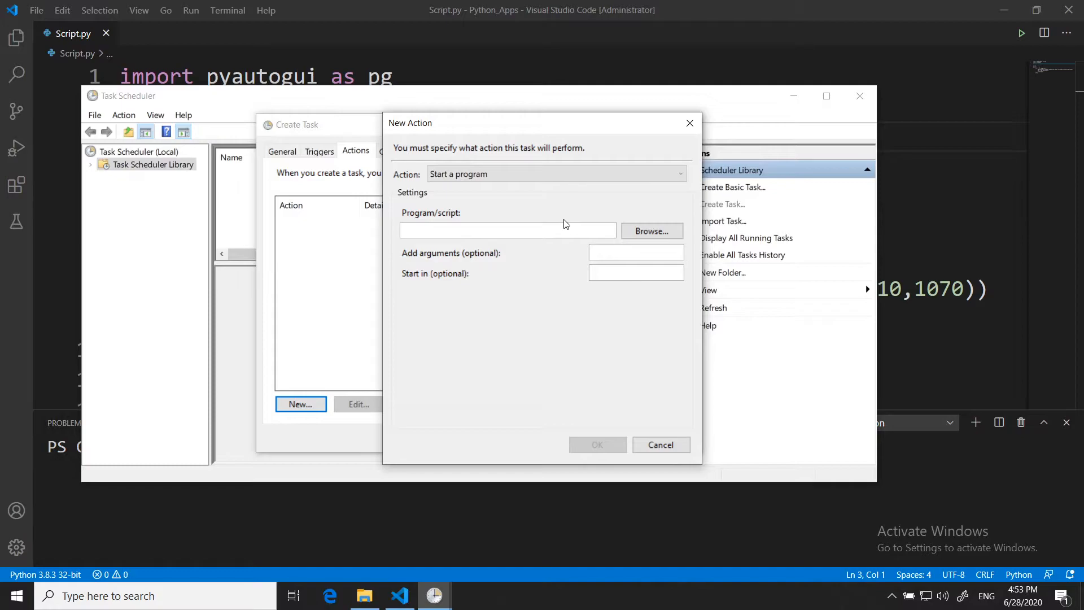
click(680, 177)
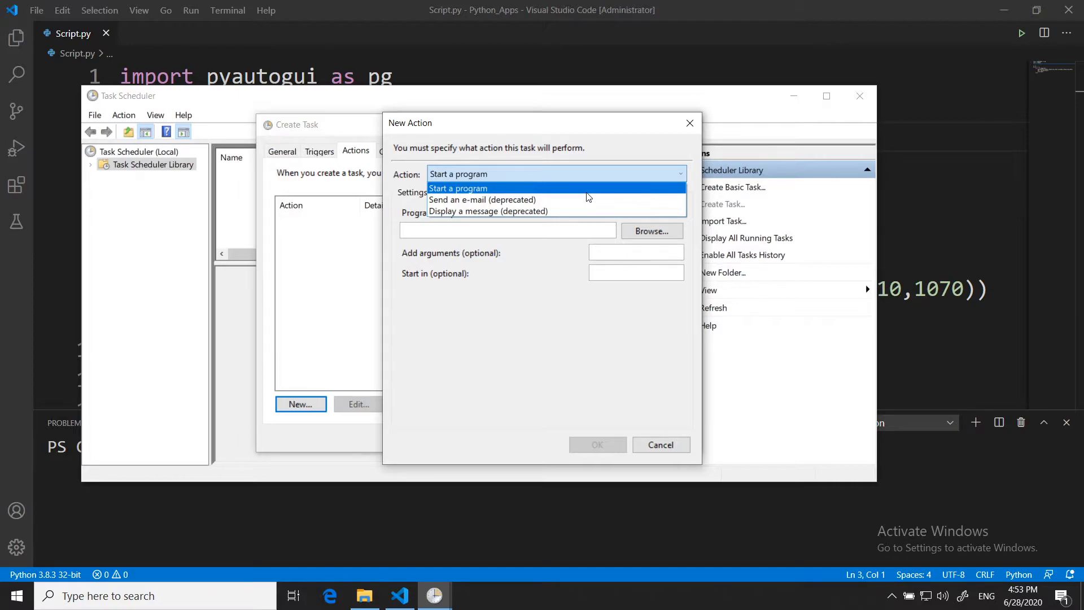
click(493, 194)
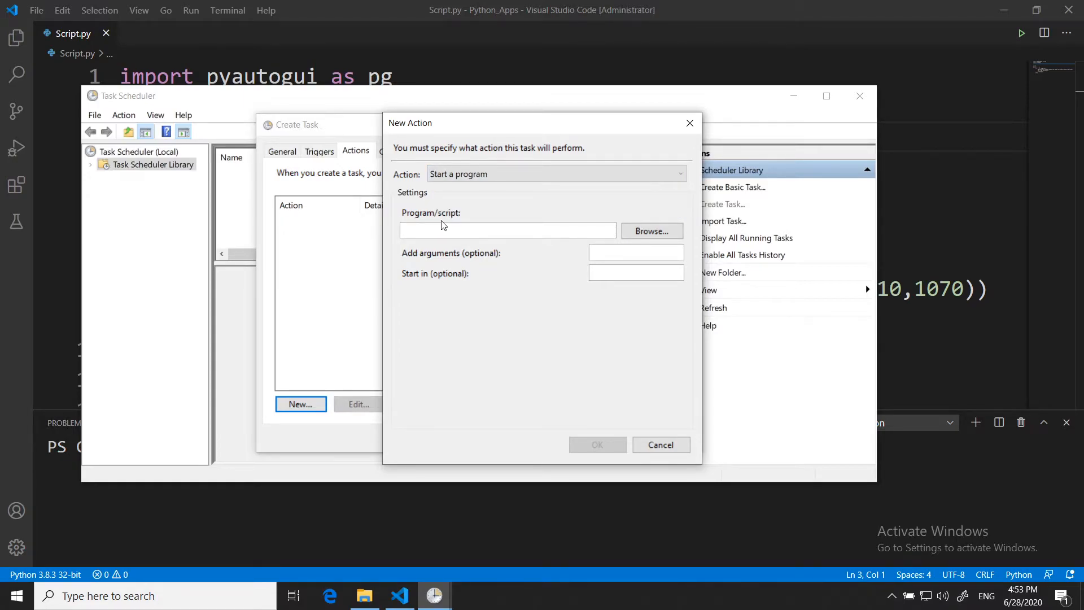
click(663, 237)
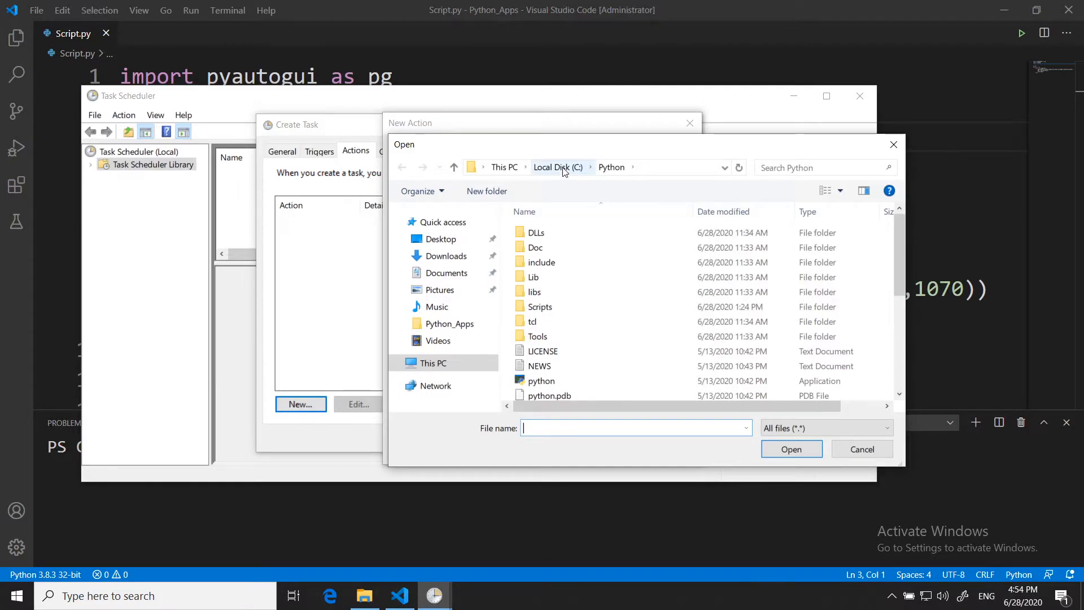
click(550, 383)
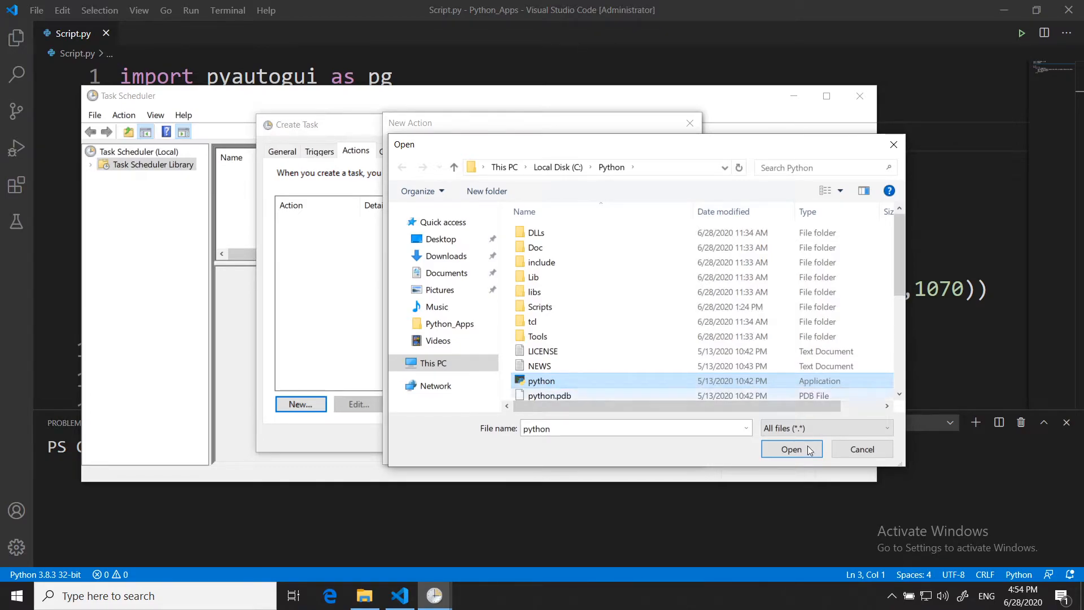
click(792, 449)
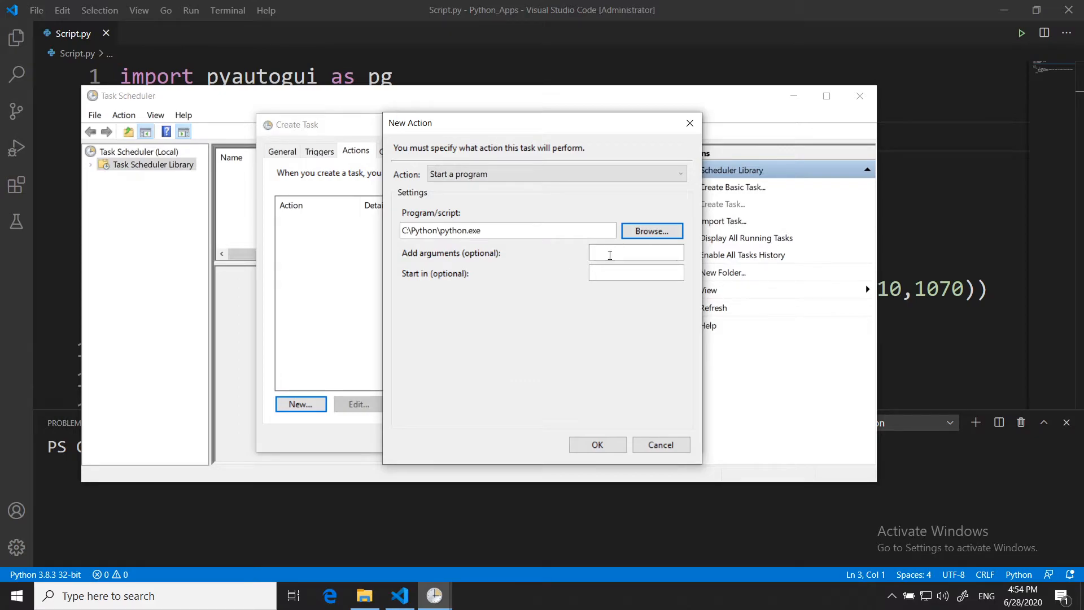
- Enter Script.py as the argument passed to python.exe in the new action
click(608, 254)
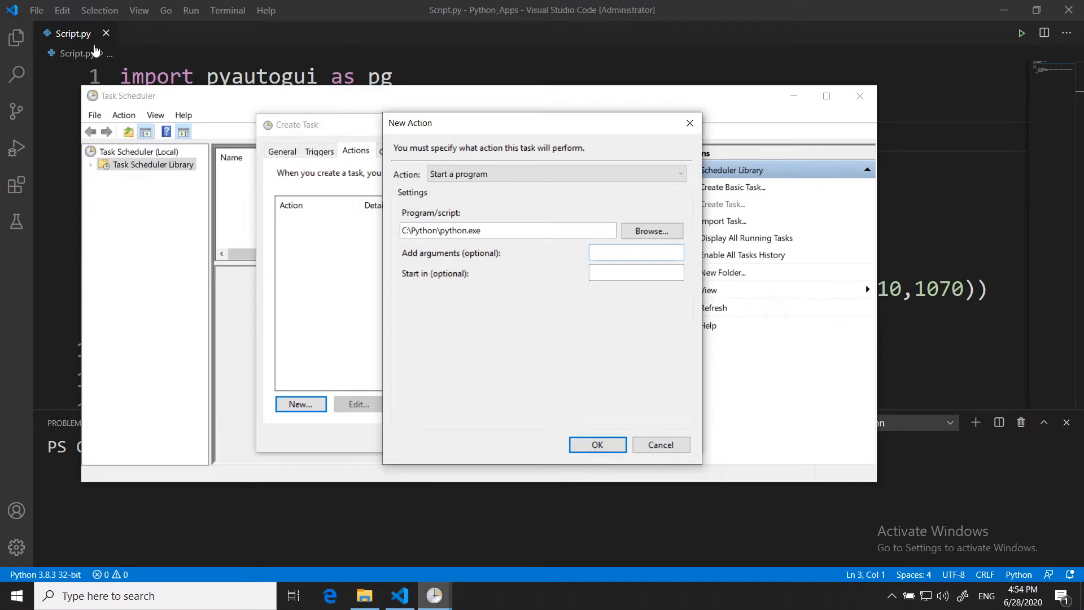
text(Script.py)
- Copy the Python_Apps folder path from File Explorer, use it as the action's start-in folder, and save the action
click(603, 275)
click(370, 600)
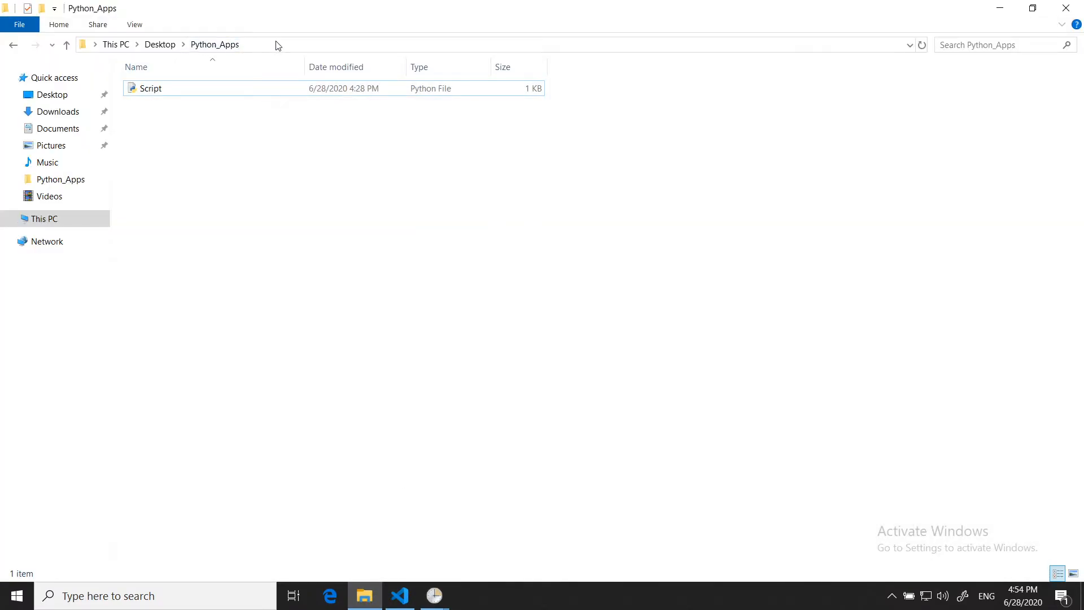
click(350, 45)
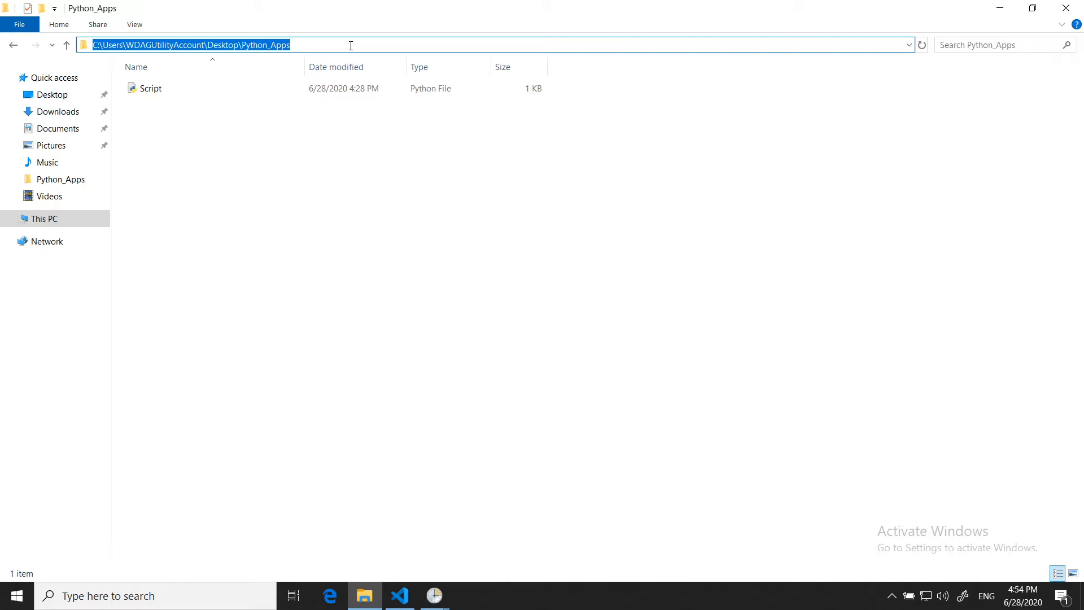
click(434, 597)
click(515, 552)
click(629, 276)
key(ctrl+v)
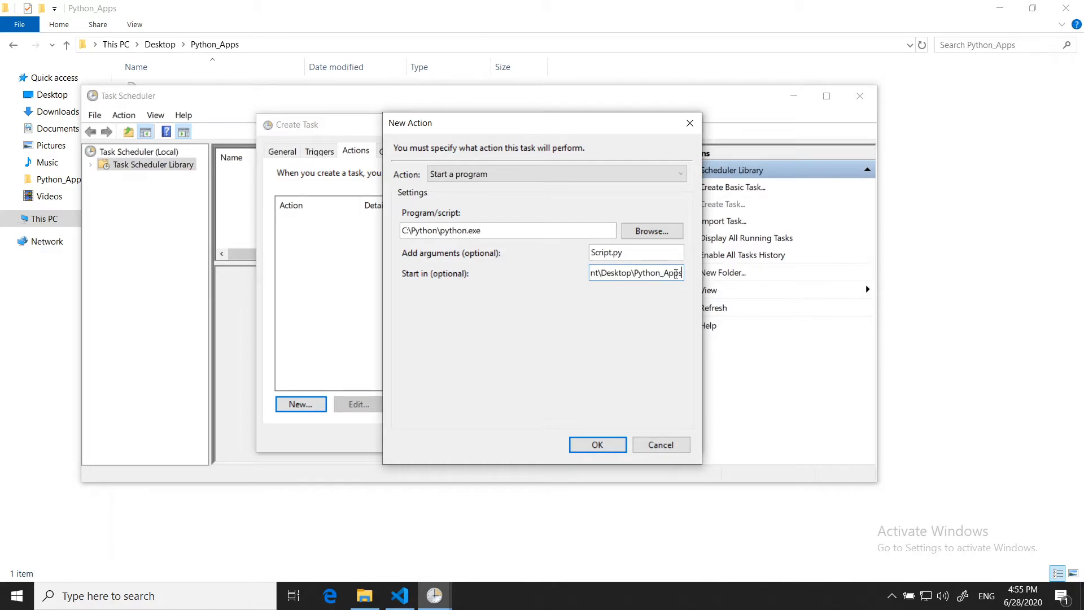
drag(675, 273, 592, 273)
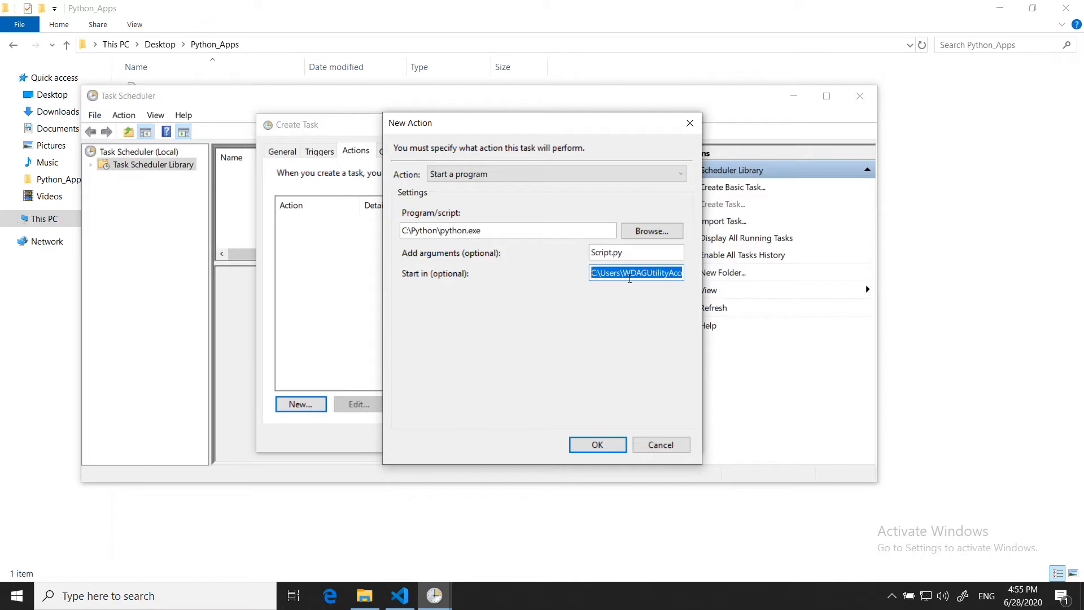
click(597, 444)
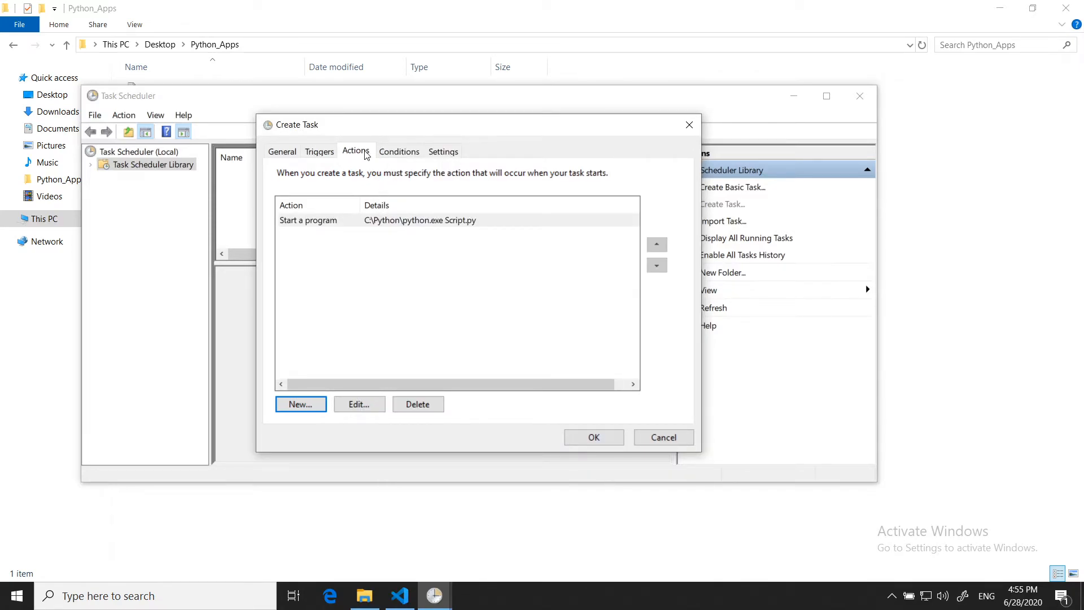
- Add a one-time schedule trigger that starts the task at 4:57 PM on 6/28/2020
click(320, 152)
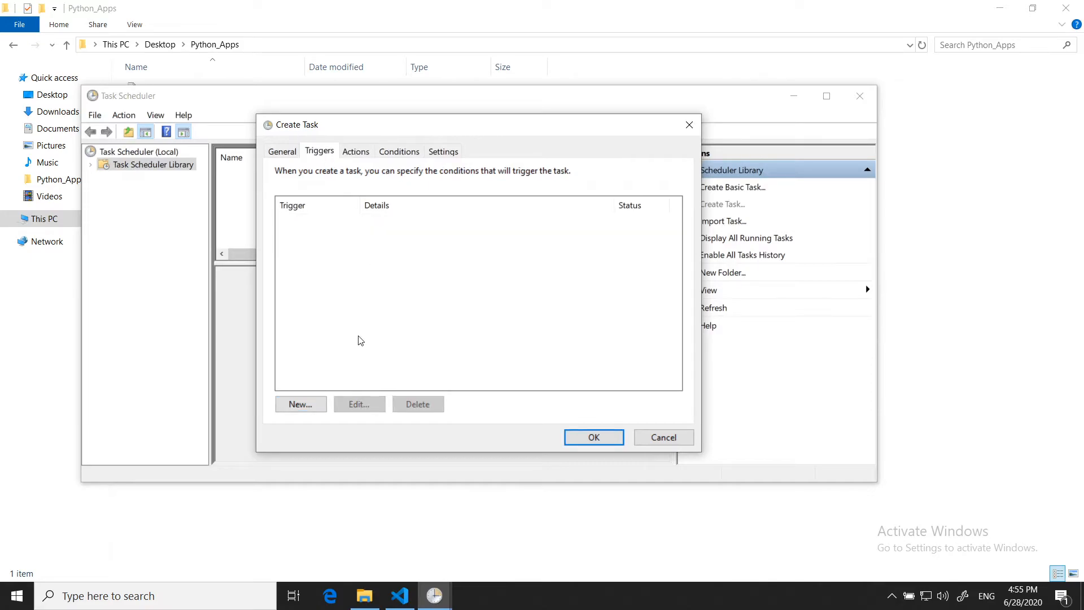
click(301, 405)
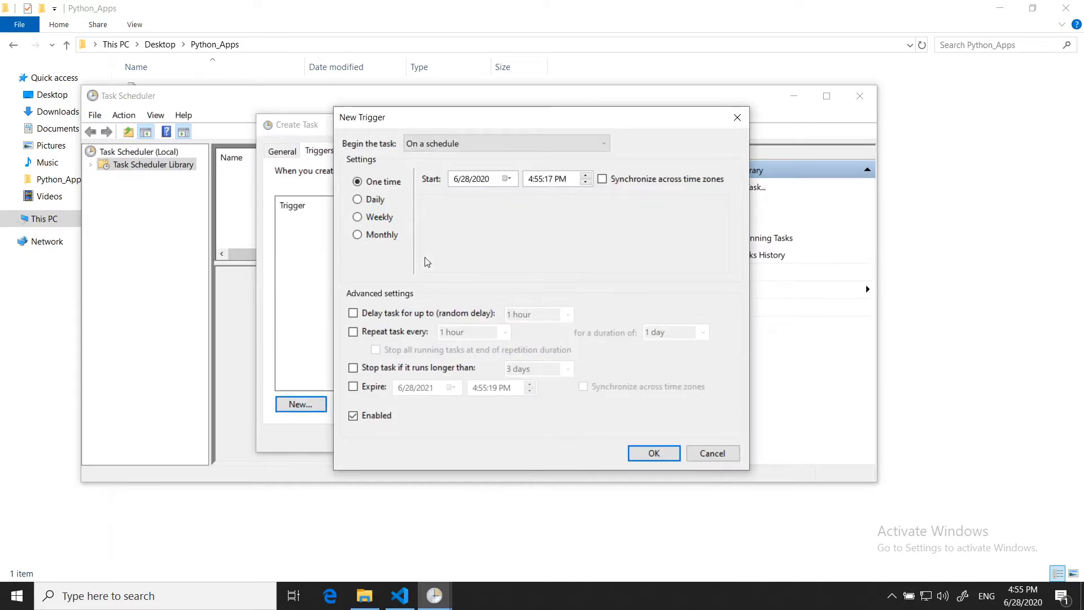
click(605, 146)
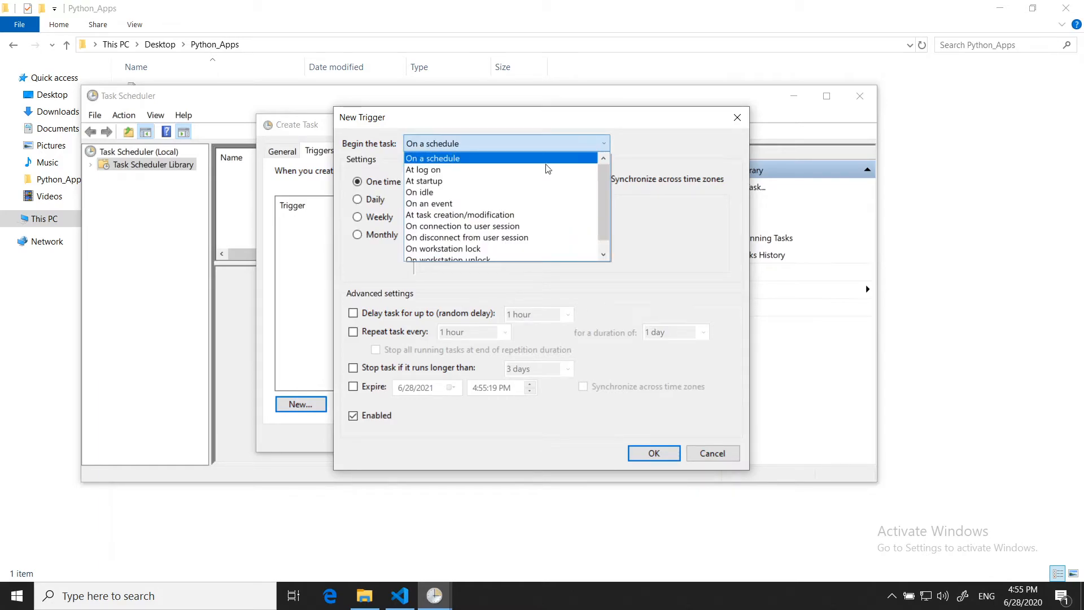
click(697, 242)
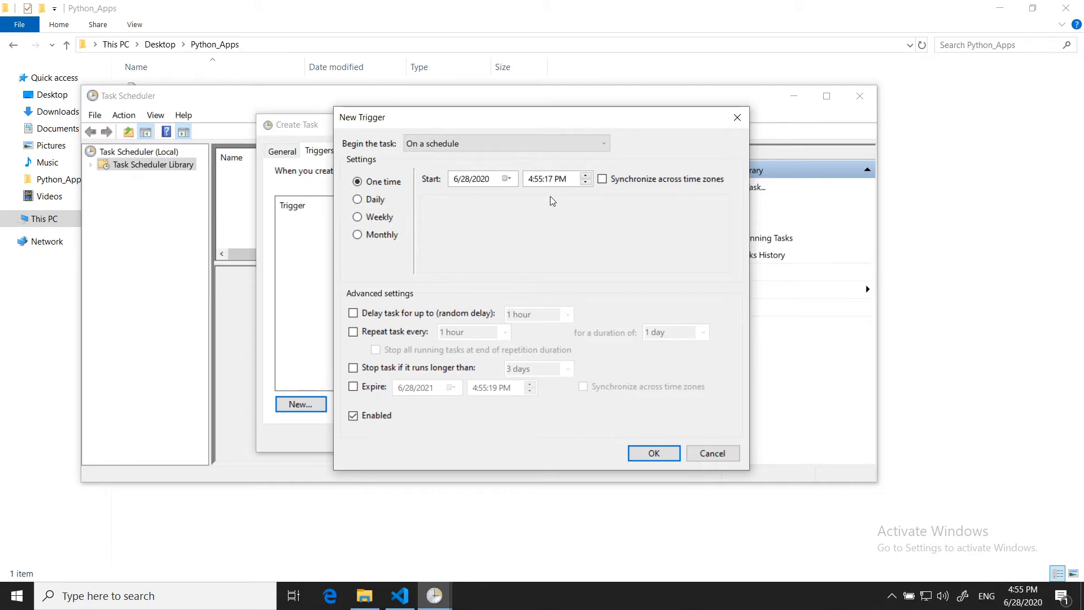
click(539, 179)
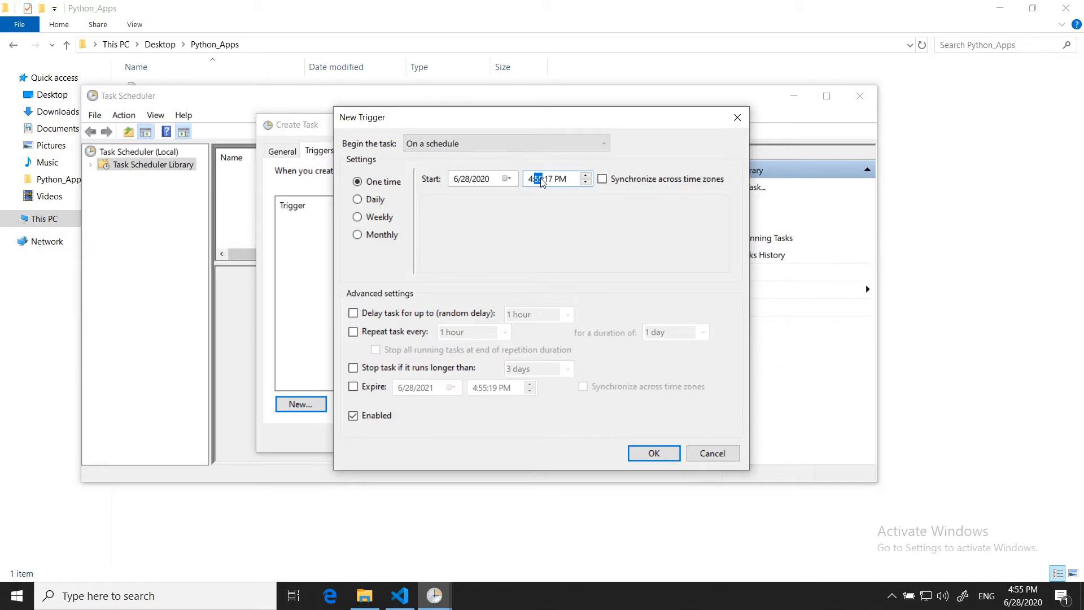
text(57)
click(654, 453)
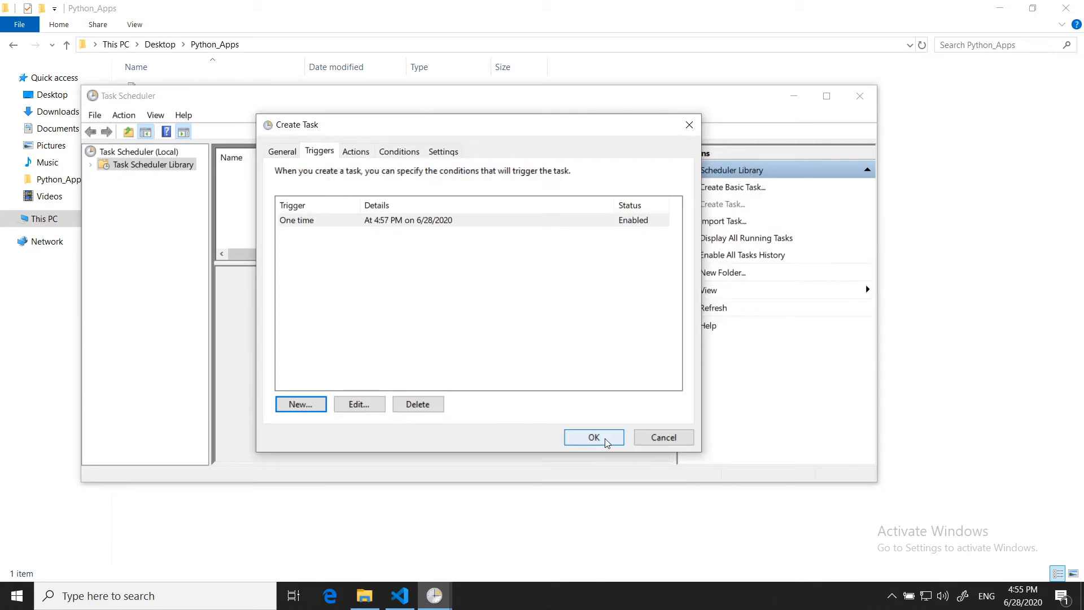
- Save the new Test task and refresh the Task Scheduler Library
click(584, 438)
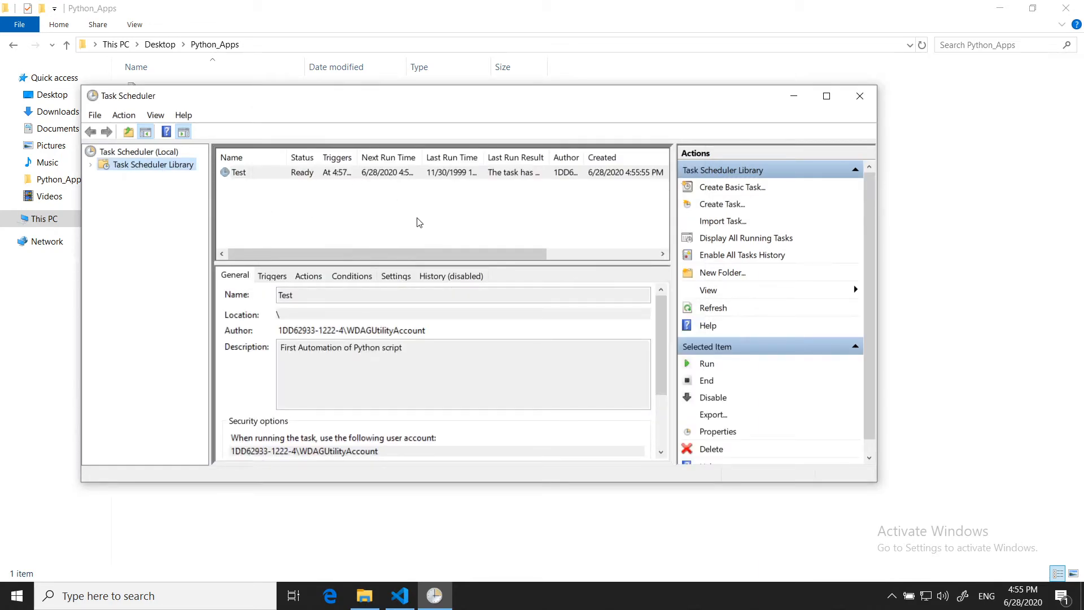
right_click(141, 167)
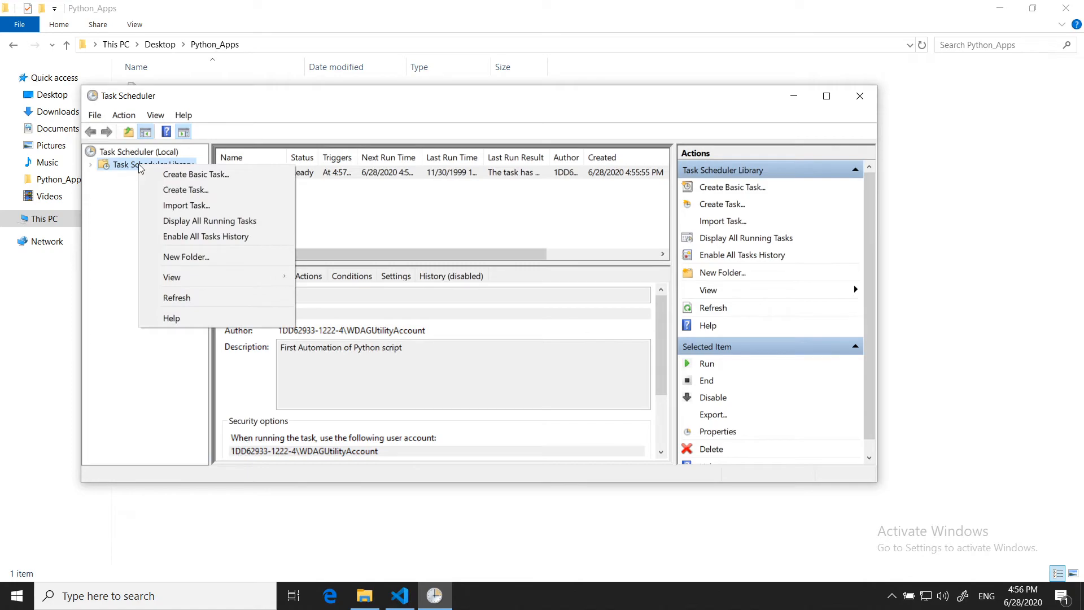
click(176, 298)
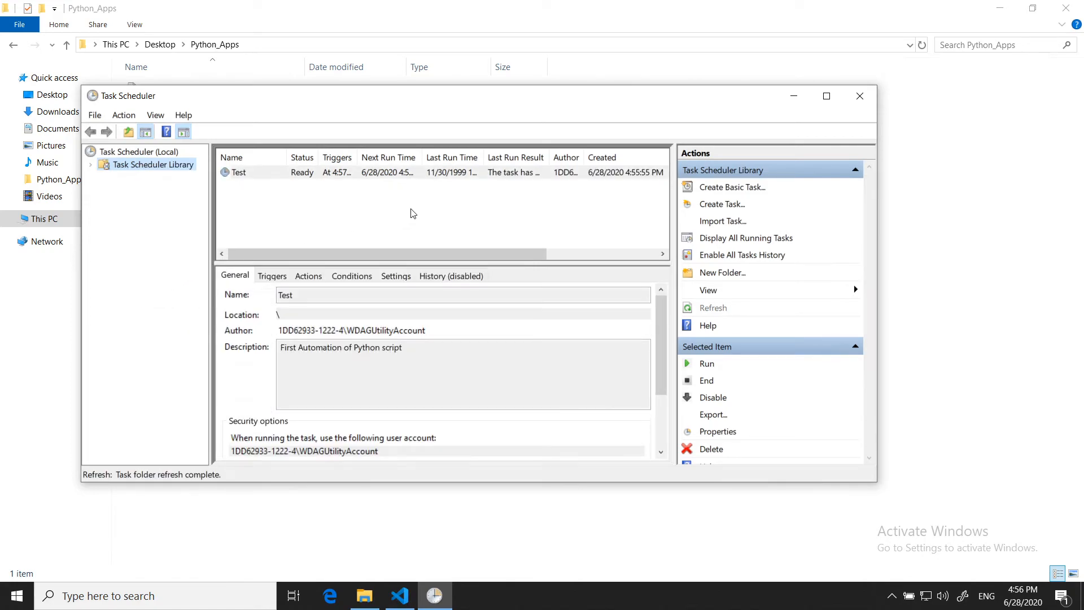